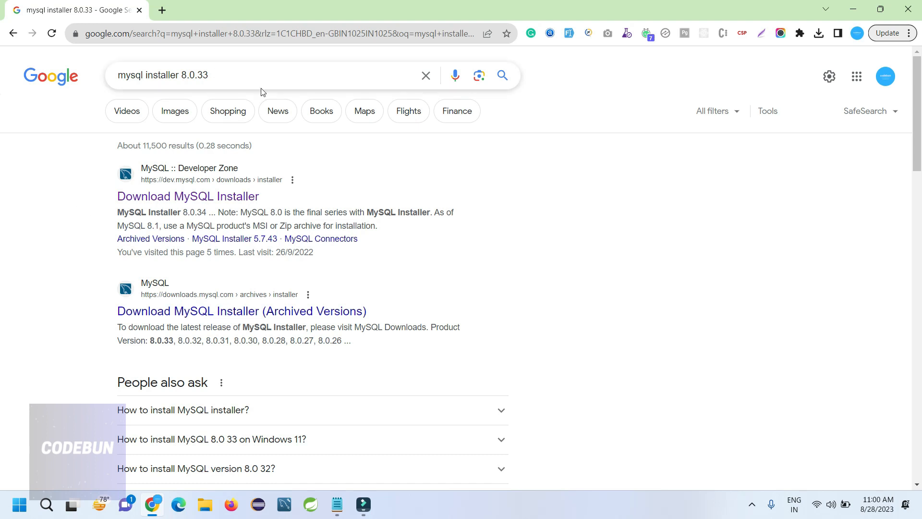
Rerun the installer search, open the MySQL Installer 8.0.34 page in a new tab, and request the 2.4M web installer
{"action": "left_click", "coordinate": [235, 75]}
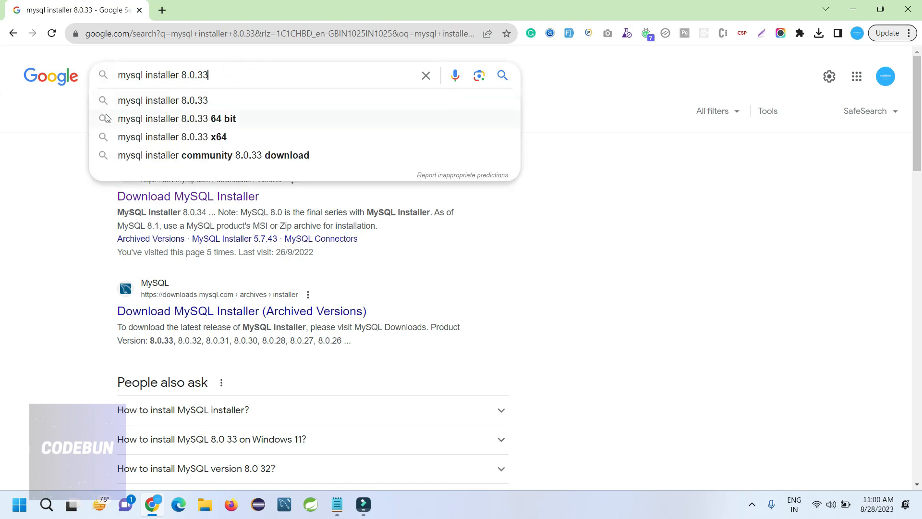
{"action": "left_click", "coordinate": [197, 99]}
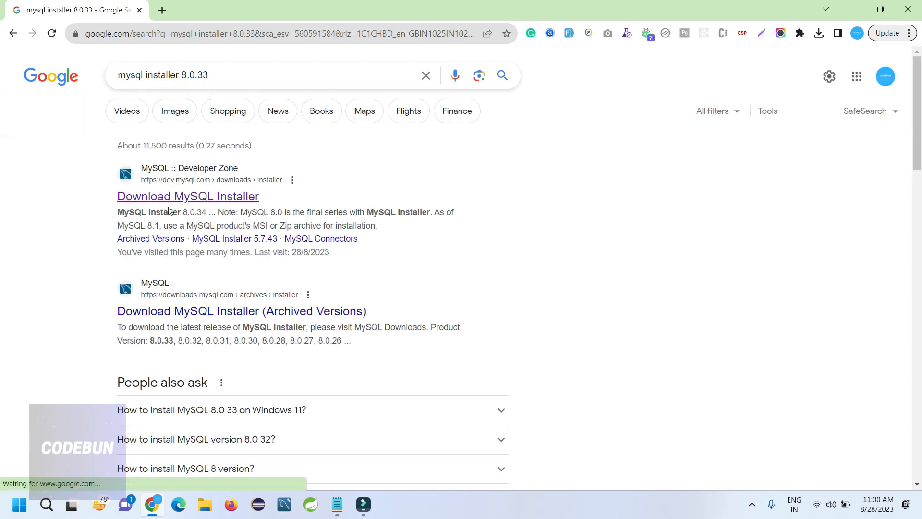
{"action": "right_click", "coordinate": [183, 201]}
{"action": "left_click", "coordinate": [190, 212]}
{"action": "left_click", "coordinate": [181, 6]}
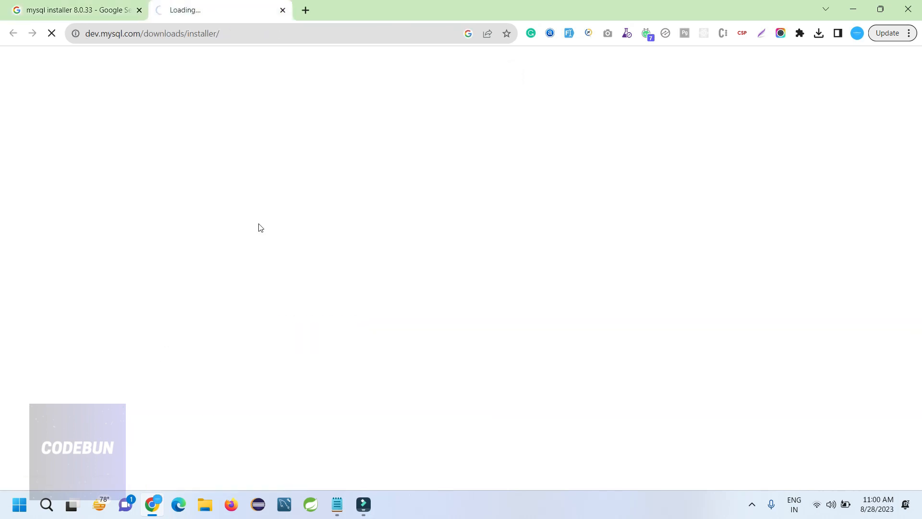
{"action": "scroll", "coordinate": [215, 311], "scroll_direction": "down", "scroll_amount": 1}
{"action": "scroll", "coordinate": [215, 309], "scroll_direction": "down", "scroll_amount": 2}
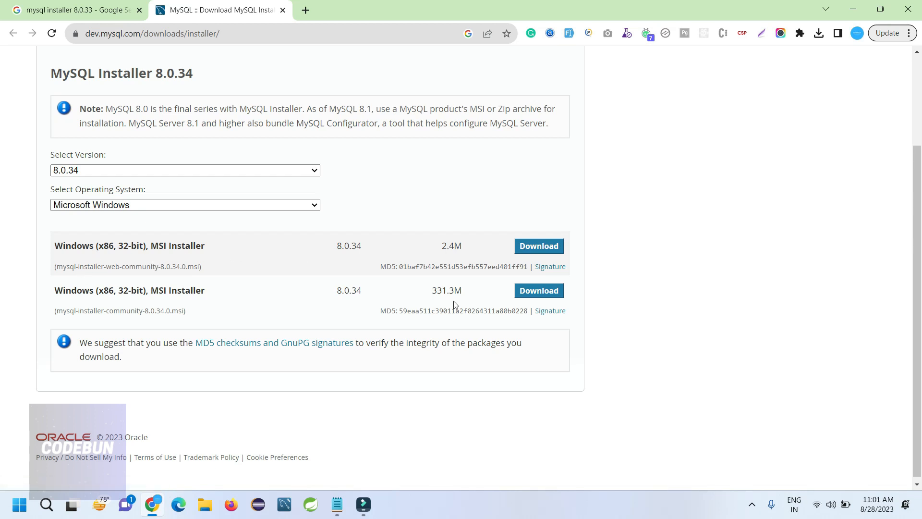
{"action": "left_click", "coordinate": [552, 247]}
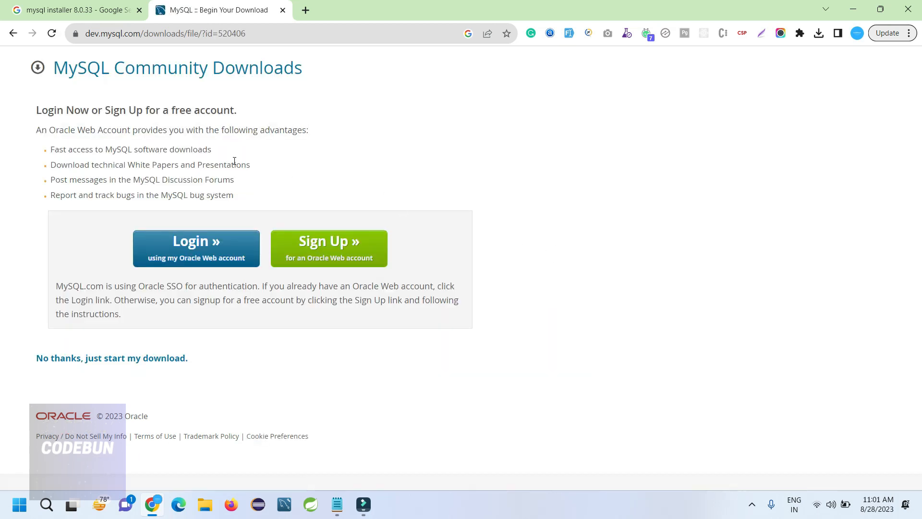
Skip sign-in to download mysql-installer-web-community-8.0.34.0.msi, then run it from Chrome's downloads list
{"action": "left_click", "coordinate": [65, 362]}
{"action": "left_click", "coordinate": [819, 34]}
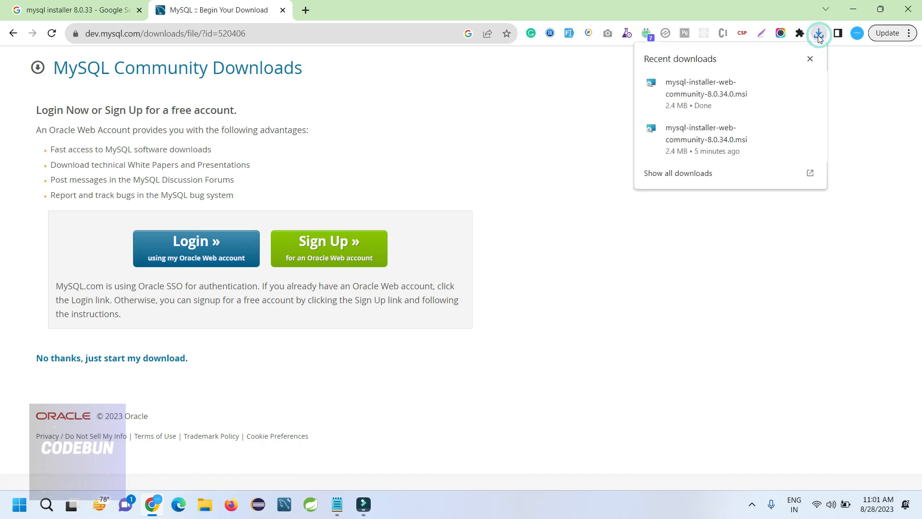
{"action": "left_click", "coordinate": [701, 90]}
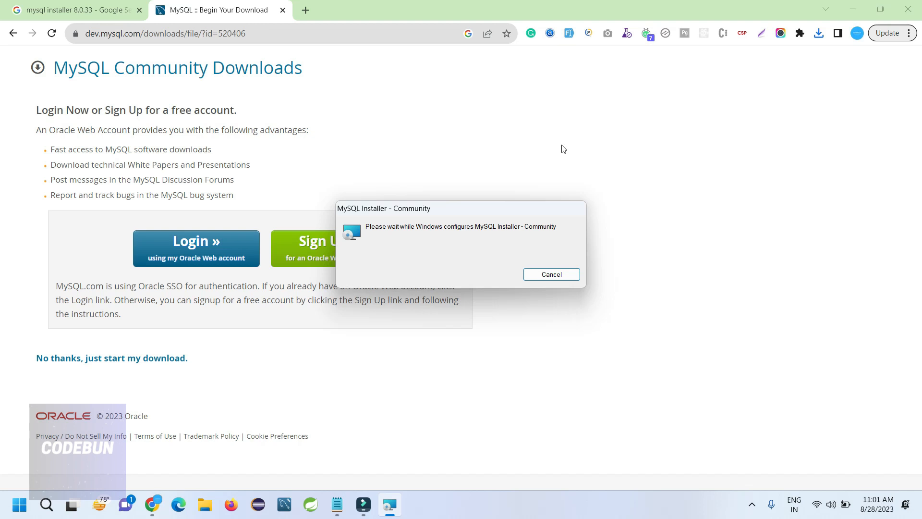
Pick the Full setup type so the six 8.0.34 products are queued for download
{"action": "left_click", "coordinate": [421, 360]}
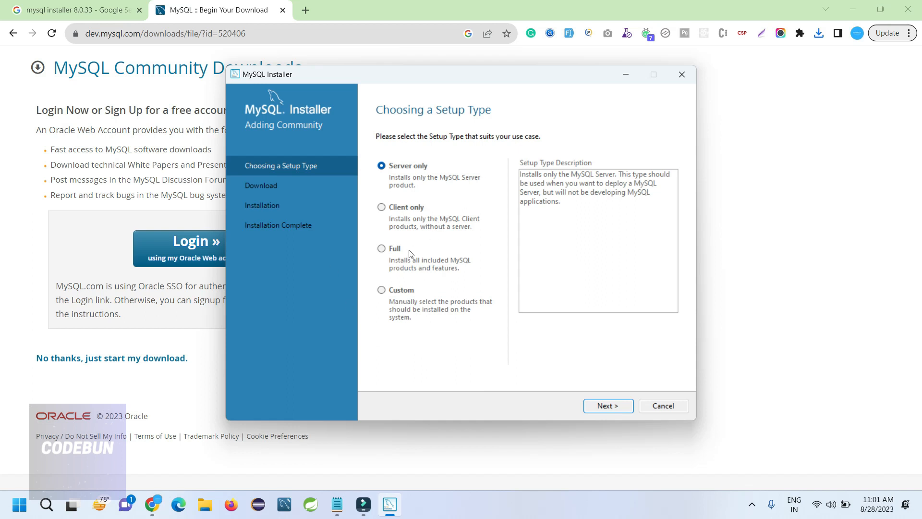
{"action": "left_click", "coordinate": [382, 248]}
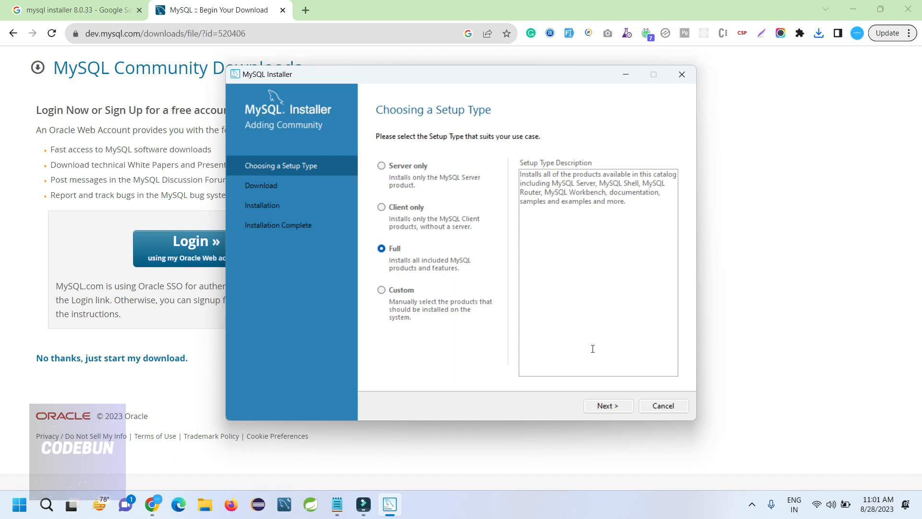
{"action": "left_click", "coordinate": [606, 405]}
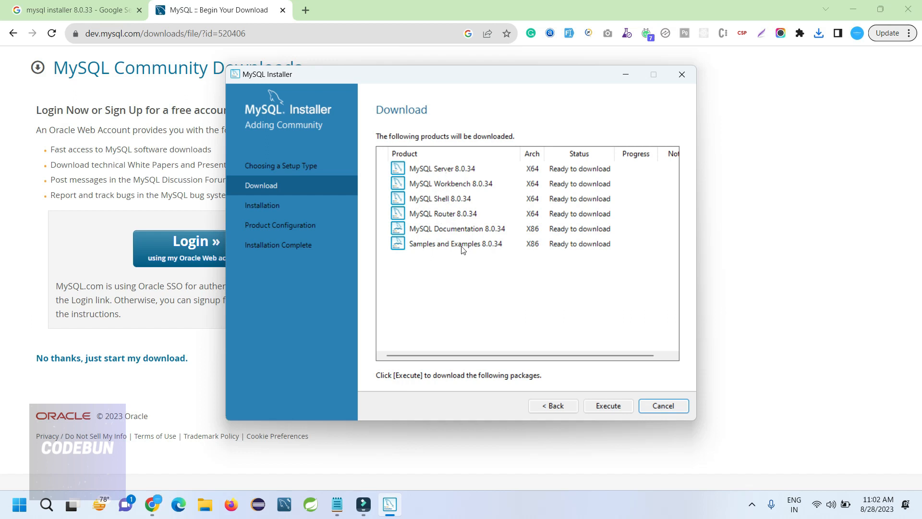
Execute the download of the six products; all finish except Workbench 8.0.34, which errors
{"action": "left_click", "coordinate": [615, 410]}
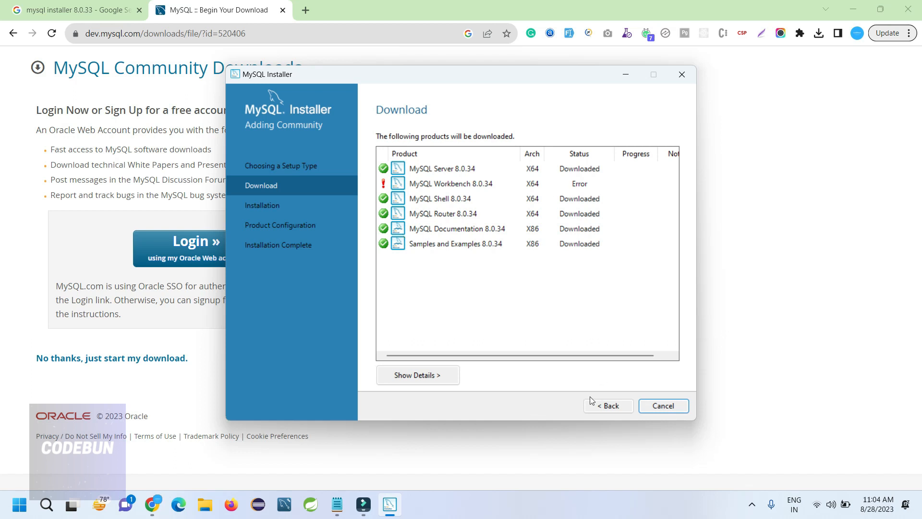
Go back and retry the MySQL Workbench 8.0.34 download, then advance to the Installation step
{"action": "left_click", "coordinate": [600, 407]}
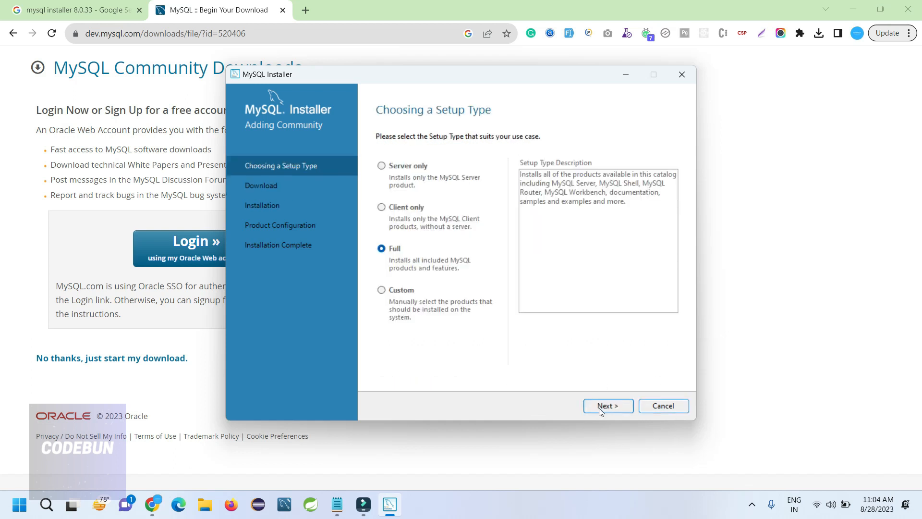
{"action": "left_click", "coordinate": [599, 406]}
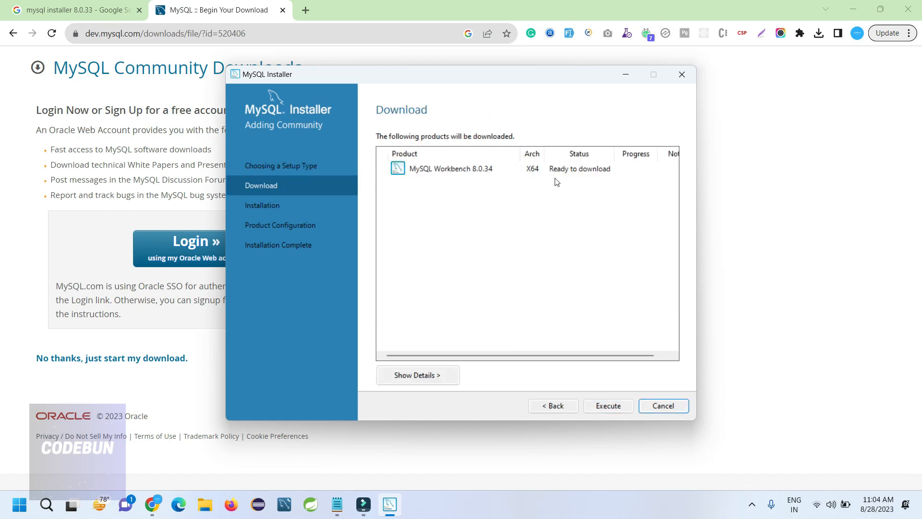
{"action": "left_click", "coordinate": [617, 406]}
{"action": "left_click", "coordinate": [592, 403]}
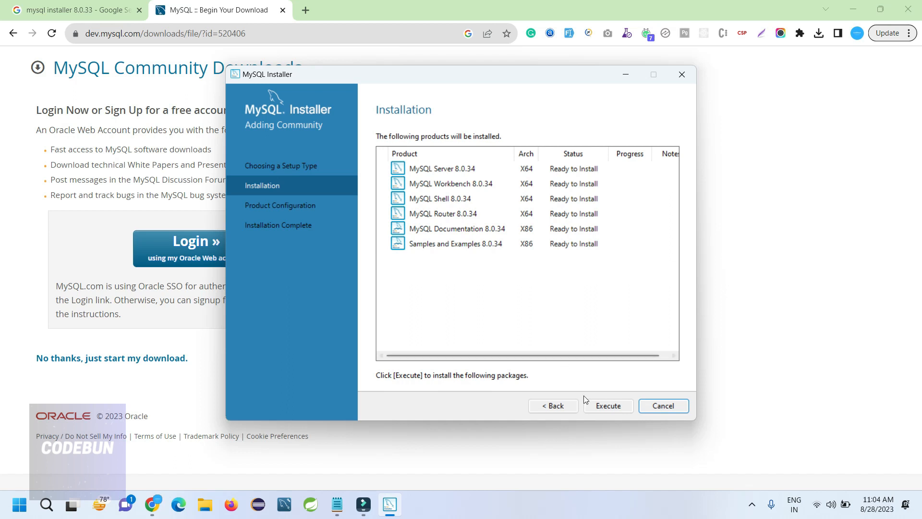
Install all six 8.0.34 products and move on to Product Configuration once they show Complete
{"action": "left_click", "coordinate": [600, 405]}
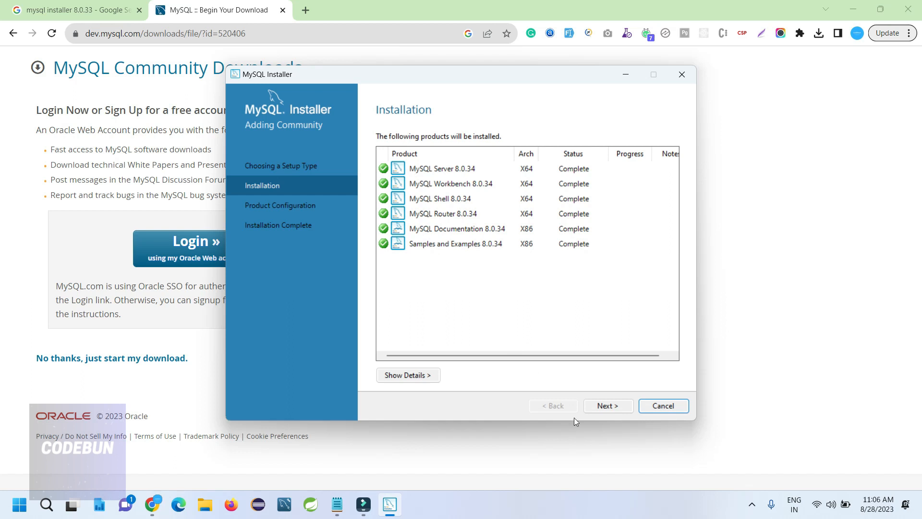
{"action": "left_click", "coordinate": [609, 406]}
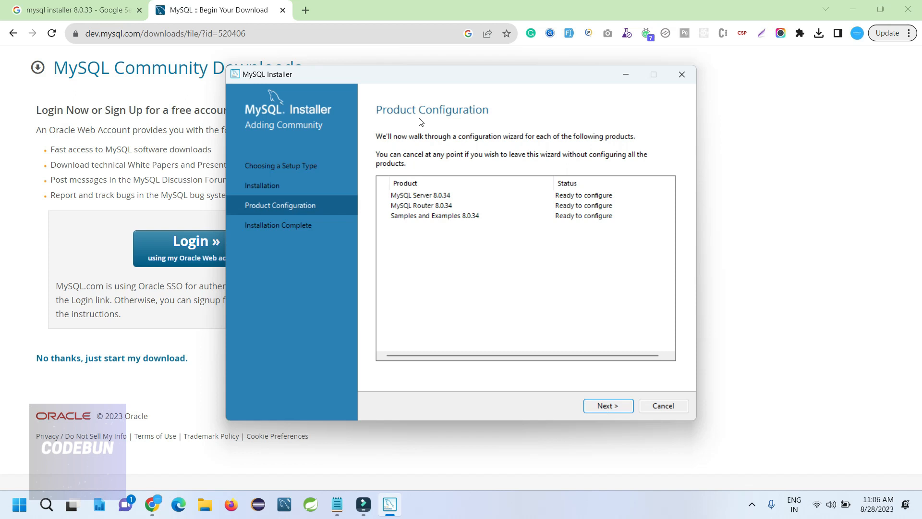
Open Type and Networking and confirm Development Computer with TCP/IP port 3306 unchanged
{"action": "left_click", "coordinate": [604, 410]}
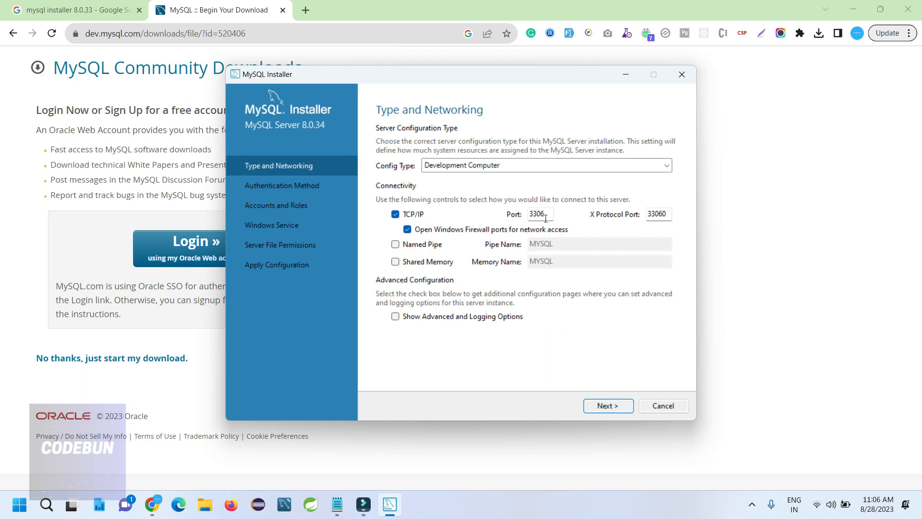
{"action": "left_click_drag", "start_coordinate": [546, 219], "coordinate": [523, 216]}
{"action": "left_click", "coordinate": [545, 216]}
Accept the networking defaults to reach Authentication Method with strong password encryption selected
{"action": "left_click", "coordinate": [600, 412]}
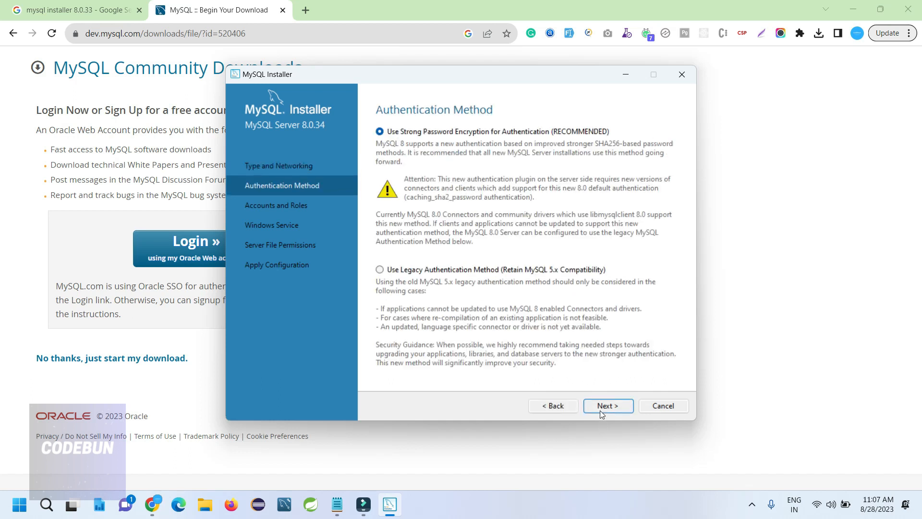
Keep strong password encryption and enter the root account password in both password fields
{"action": "left_click", "coordinate": [600, 411]}
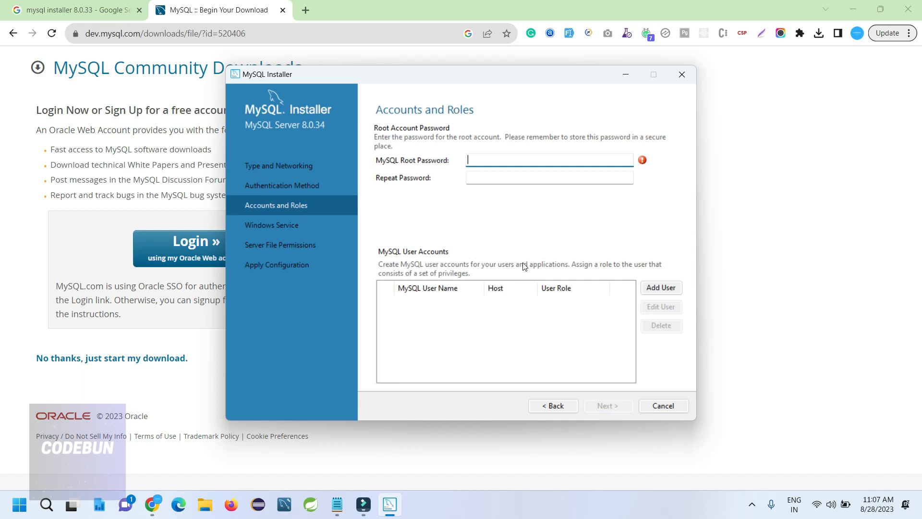
{"action": "type", "text": "root"}
{"action": "key", "text": "Tab"}
{"action": "type", "text": "root"}
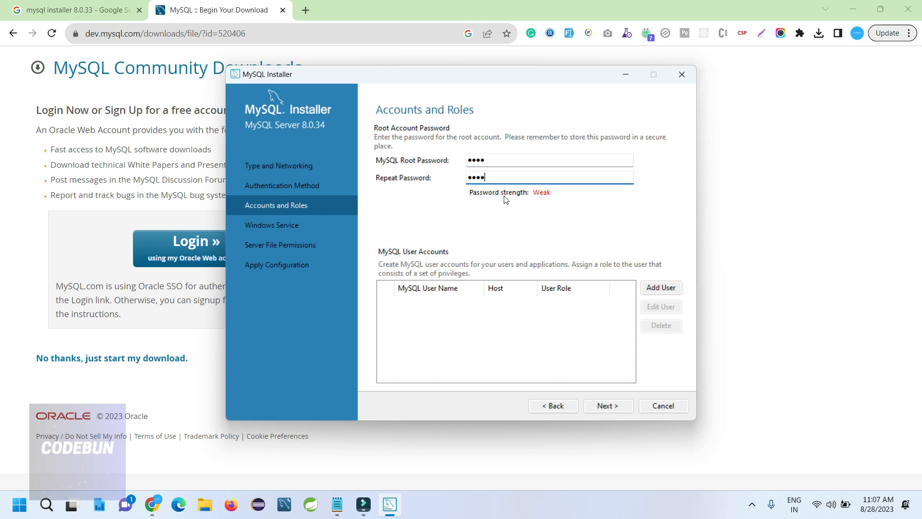
Record the root password on a new line in the Notepad notes file, then minimize Notepad
{"action": "left_click", "coordinate": [337, 503]}
{"action": "left_click", "coordinate": [370, 191]}
{"action": "key", "text": "Return"}
{"action": "key", "text": "Return"}
{"action": "type", "text": "root"}
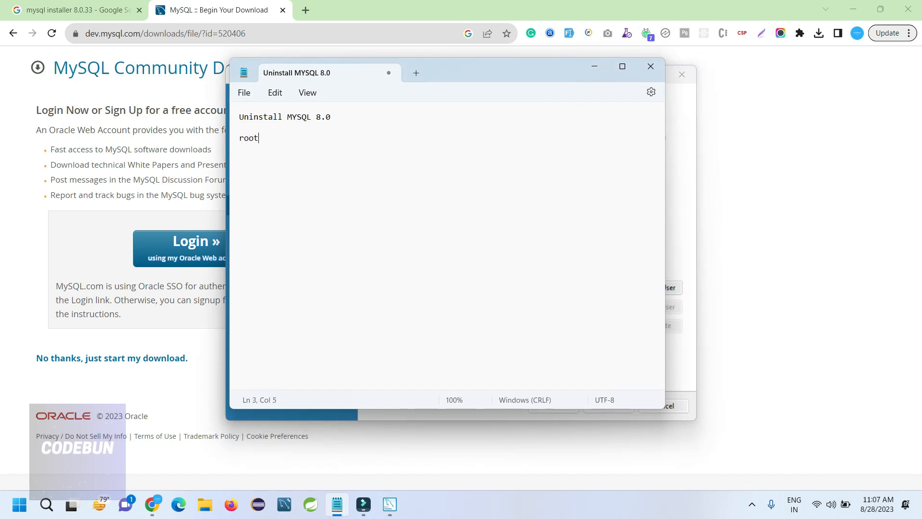
{"action": "left_click_drag", "start_coordinate": [261, 140], "coordinate": [240, 128]}
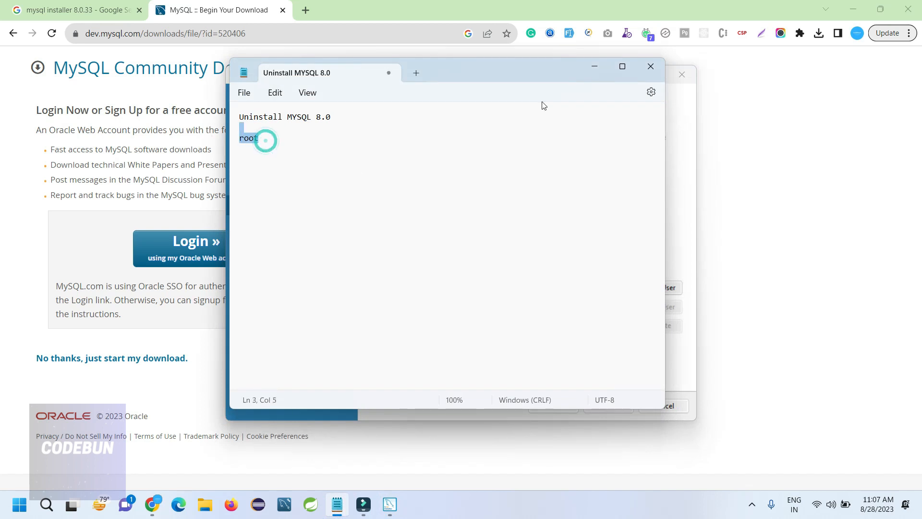
{"action": "left_click", "coordinate": [604, 67]}
Keep the default MySQL80 service and file permissions, apply the configuration, and finish Server setup
{"action": "left_click", "coordinate": [606, 405]}
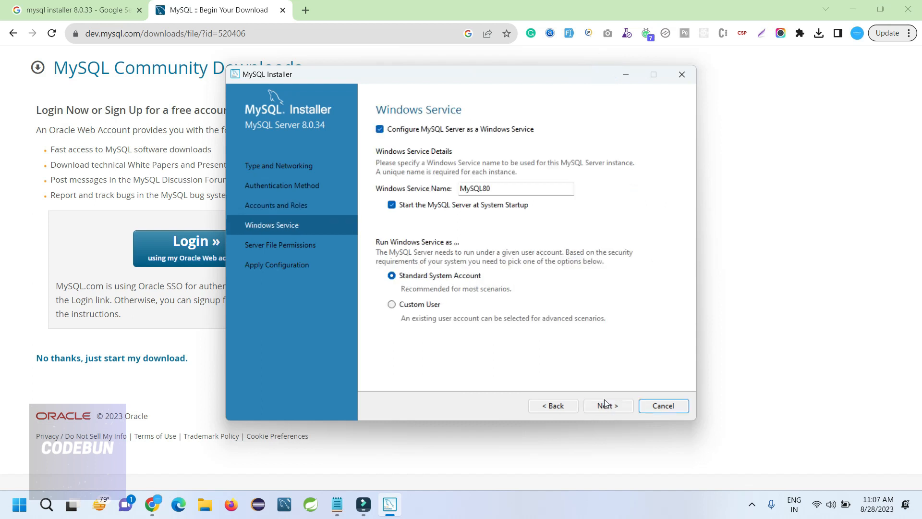
{"action": "left_click", "coordinate": [598, 407]}
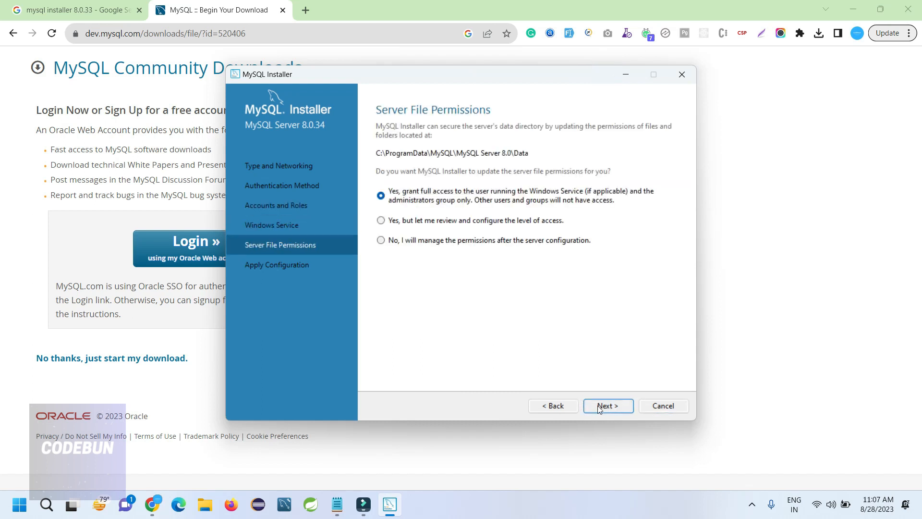
{"action": "left_click", "coordinate": [599, 408]}
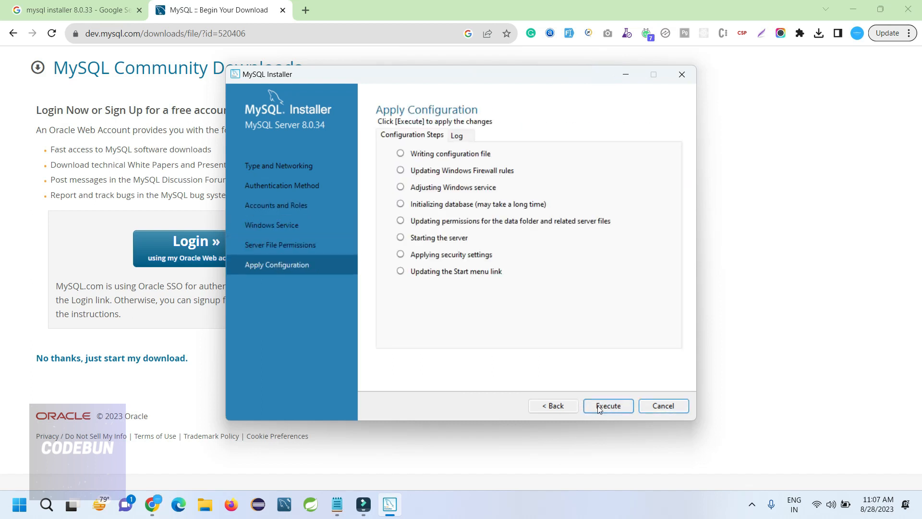
{"action": "left_click", "coordinate": [598, 407]}
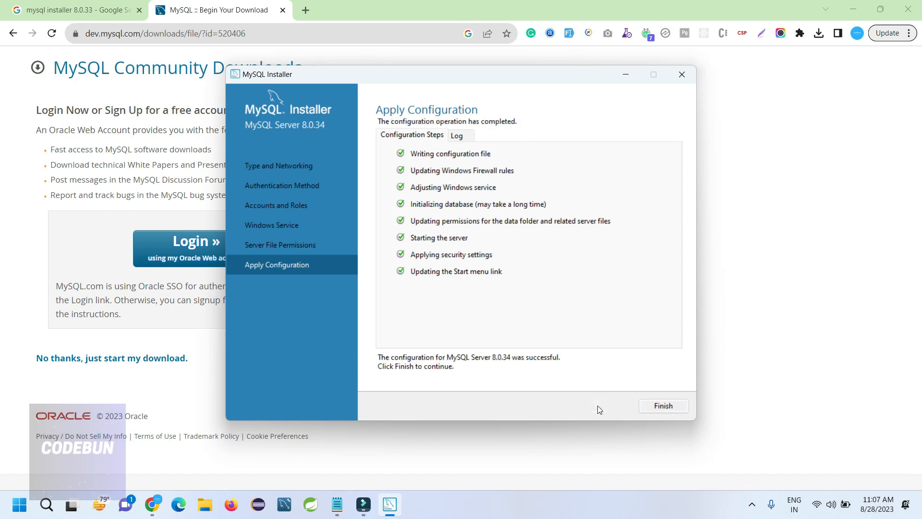
{"action": "left_click", "coordinate": [657, 407]}
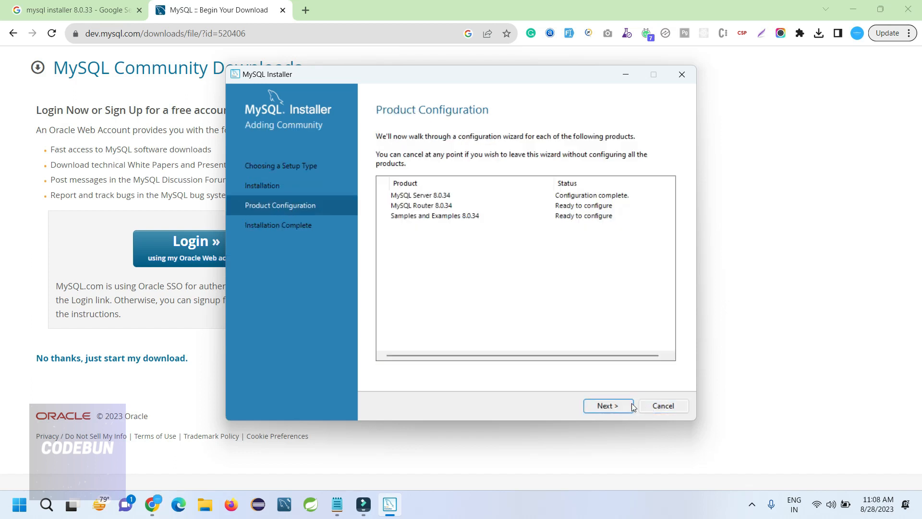
Skip MySQL Router configuration and verify the root connection for Samples and Examples using the root password
{"action": "left_click", "coordinate": [608, 406]}
{"action": "left_click", "coordinate": [621, 406]}
{"action": "left_click", "coordinate": [444, 330]}
{"action": "type", "text": "root"}
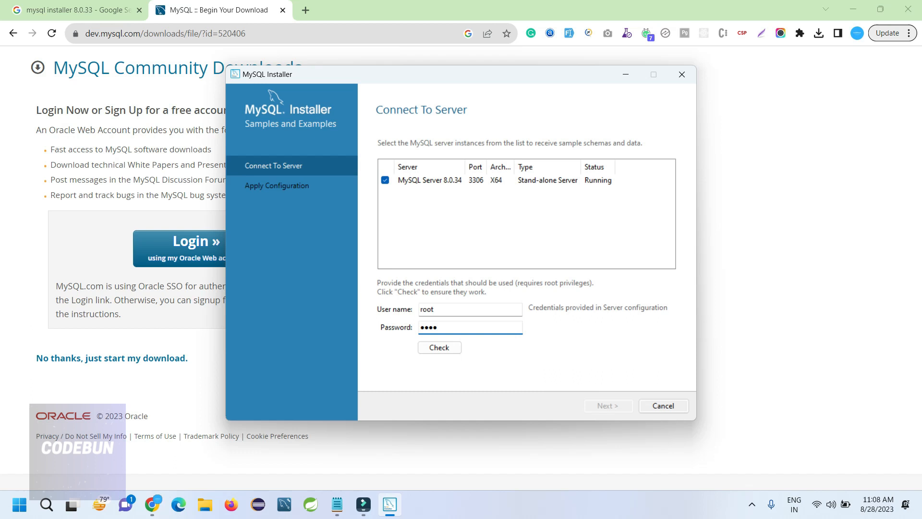
{"action": "left_click", "coordinate": [446, 352]}
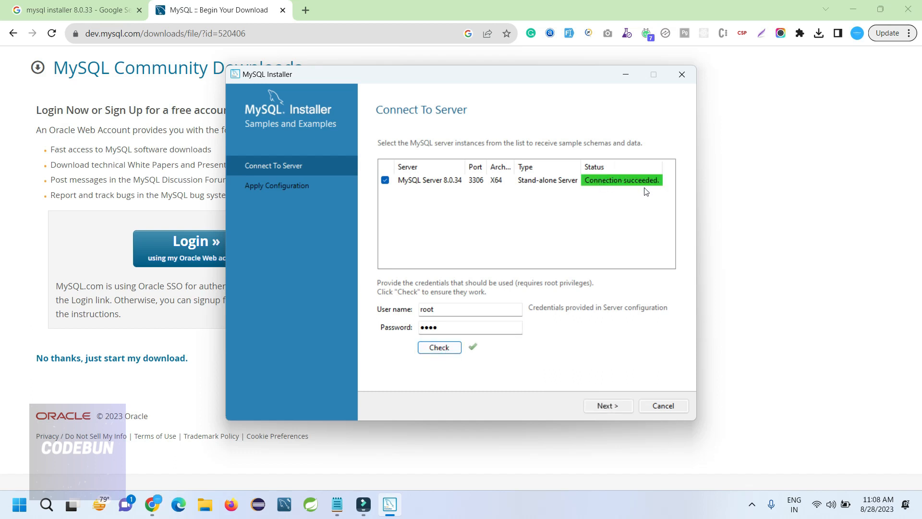
Apply the Samples and Examples configuration and finish installation, launching MySQL Workbench and MySQL Shell
{"action": "left_click", "coordinate": [606, 406]}
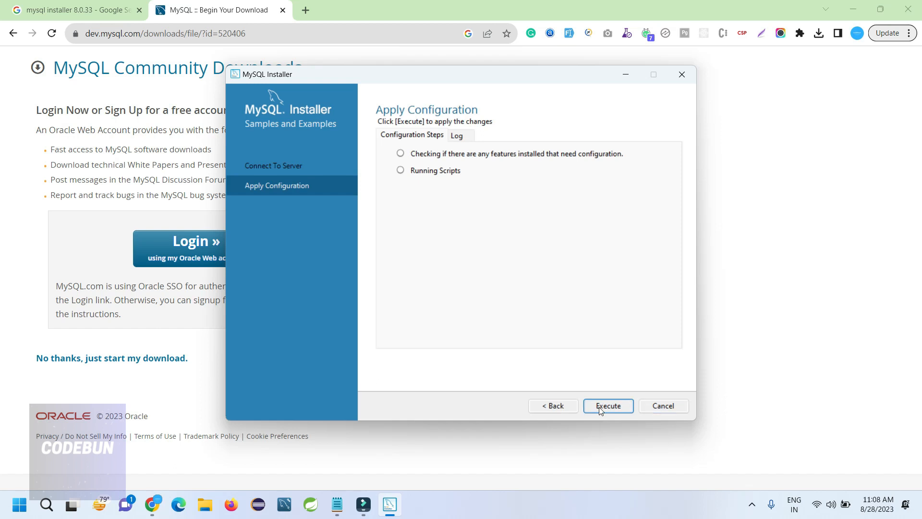
{"action": "left_click", "coordinate": [600, 407]}
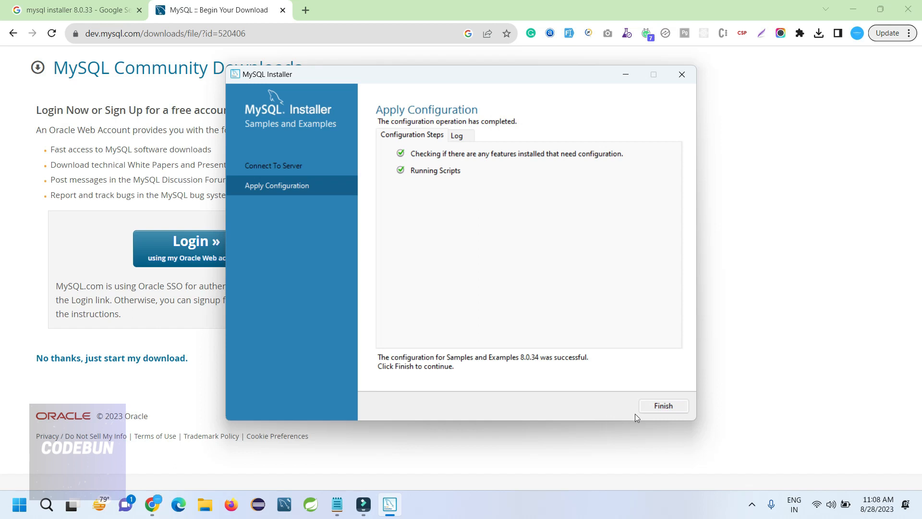
{"action": "left_click", "coordinate": [662, 407]}
{"action": "left_click", "coordinate": [606, 408]}
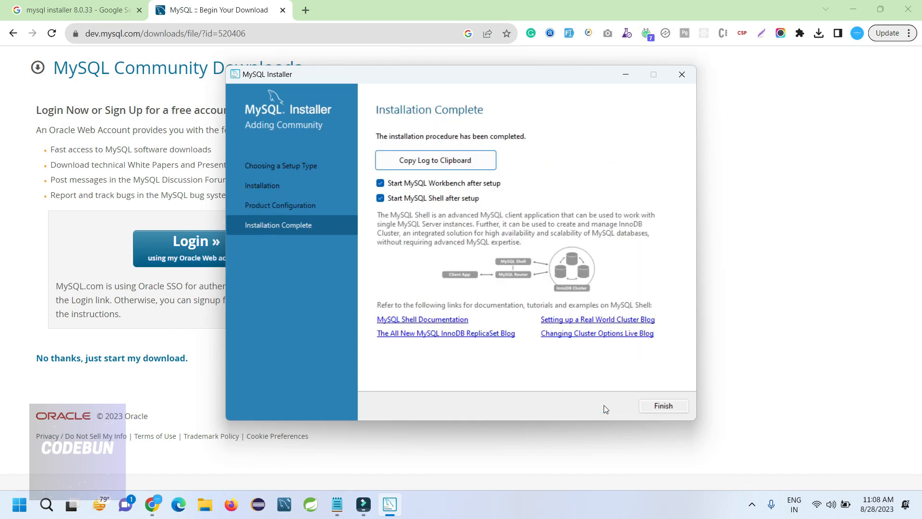
{"action": "left_click", "coordinate": [662, 406]}
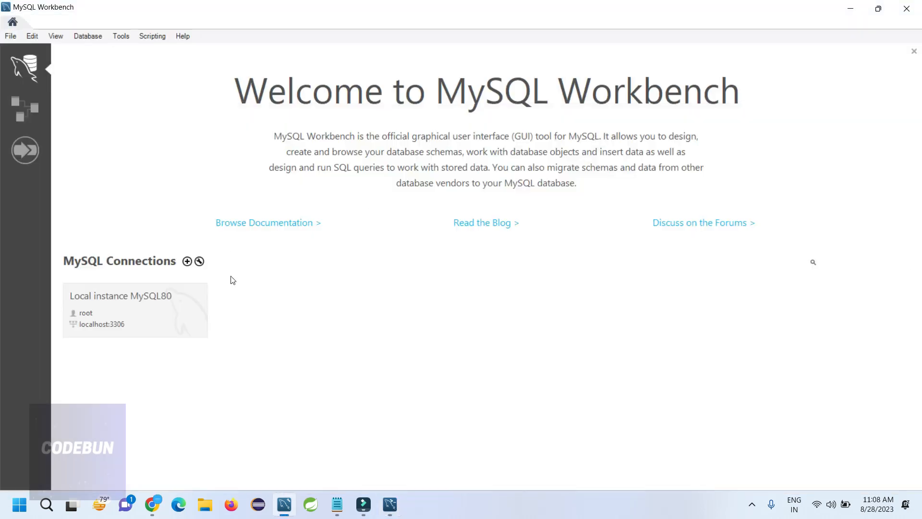
Close MySQL Shell, connect to Local instance MySQL80, and dismiss the restore error and empty SQL File 1
{"action": "mouse_move", "coordinate": [390, 504]}
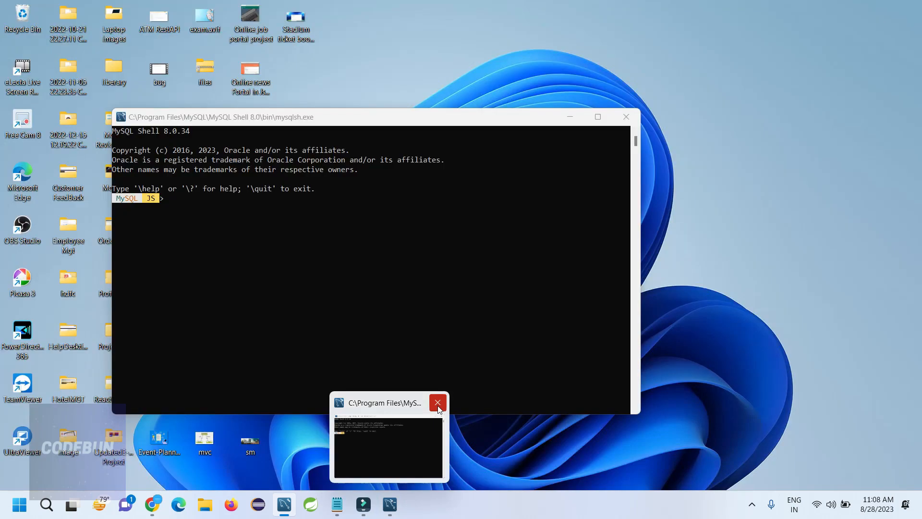
{"action": "left_click", "coordinate": [437, 404]}
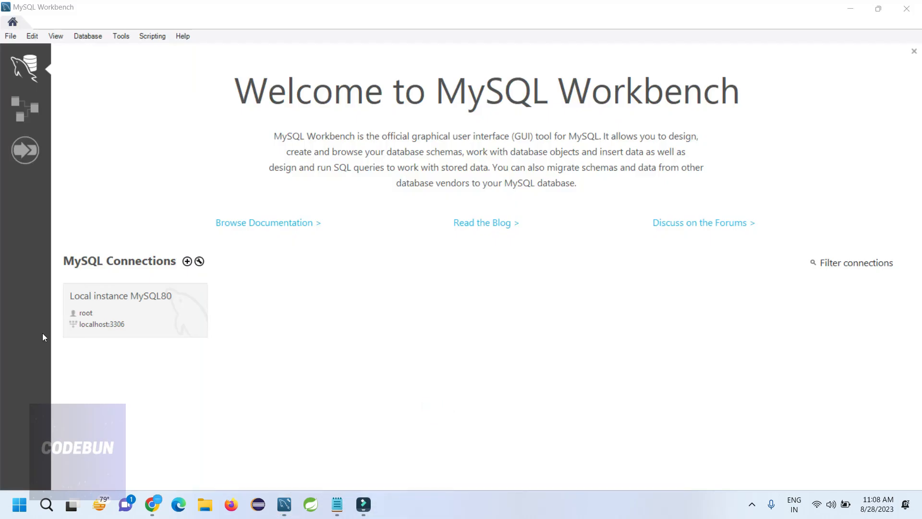
{"action": "double_click", "coordinate": [135, 327]}
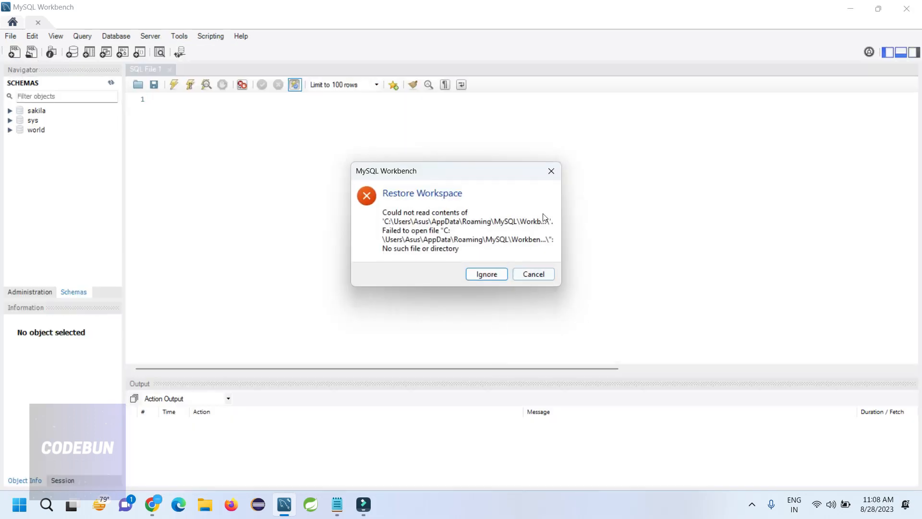
{"action": "left_click", "coordinate": [551, 171]}
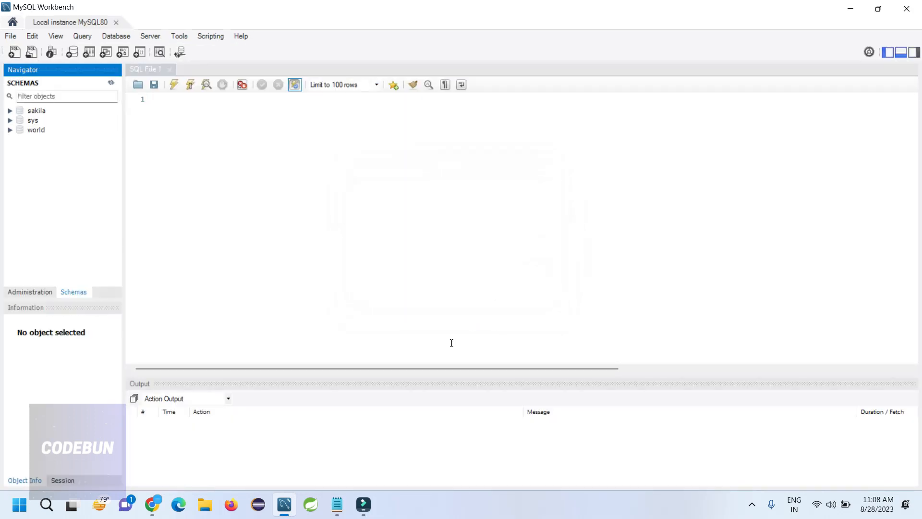
{"action": "left_click", "coordinate": [167, 69]}
Run Select Rows - Limit 100 on the sakila actor table
{"action": "left_click_drag", "start_coordinate": [125, 217], "coordinate": [122, 217]}
{"action": "double_click", "coordinate": [36, 111]}
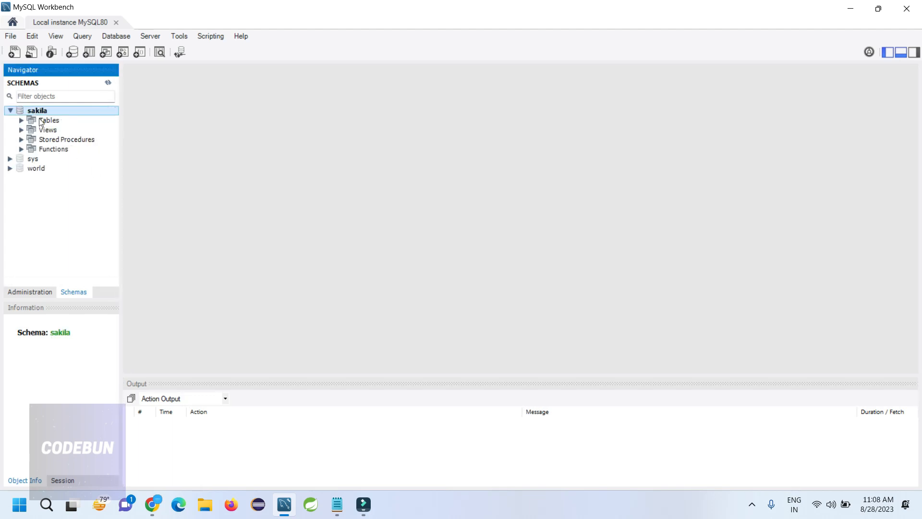
{"action": "double_click", "coordinate": [41, 121]}
{"action": "scroll", "coordinate": [53, 188], "scroll_direction": "down", "scroll_amount": 3}
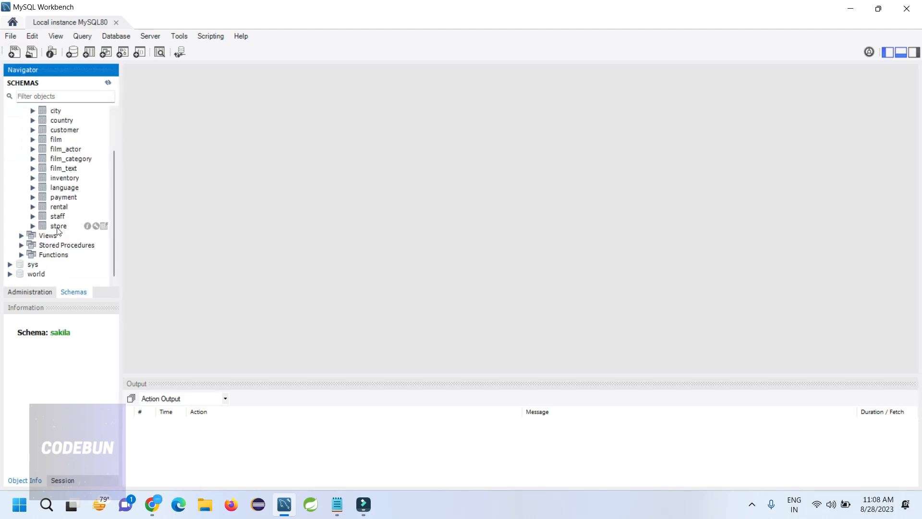
{"action": "scroll", "coordinate": [56, 135], "scroll_direction": "up", "scroll_amount": 2}
{"action": "left_click", "coordinate": [55, 134]}
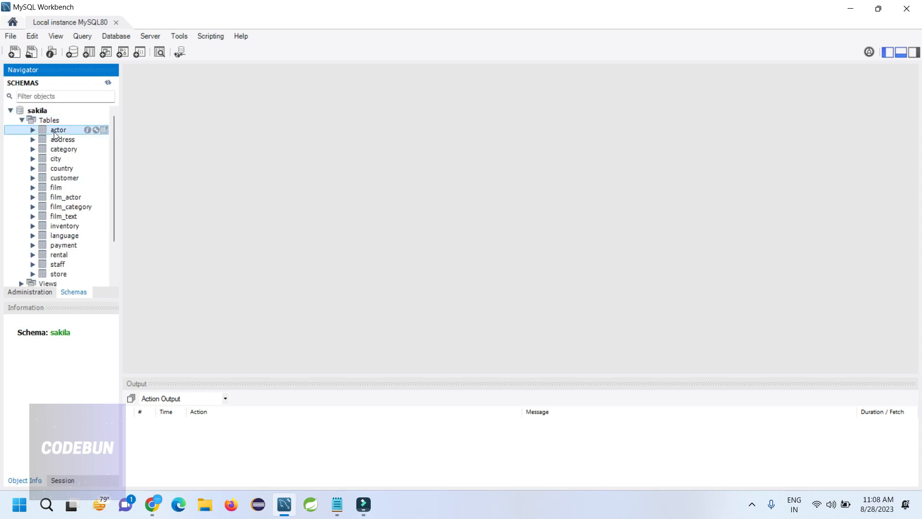
{"action": "right_click", "coordinate": [56, 134]}
{"action": "left_click", "coordinate": [86, 138]}
Collapse the sakila Tables list and switch to File Explorer
{"action": "scroll", "coordinate": [381, 251], "scroll_direction": "down", "scroll_amount": 8}
{"action": "scroll", "coordinate": [380, 251], "scroll_direction": "up", "scroll_amount": 8}
{"action": "left_click", "coordinate": [21, 120]}
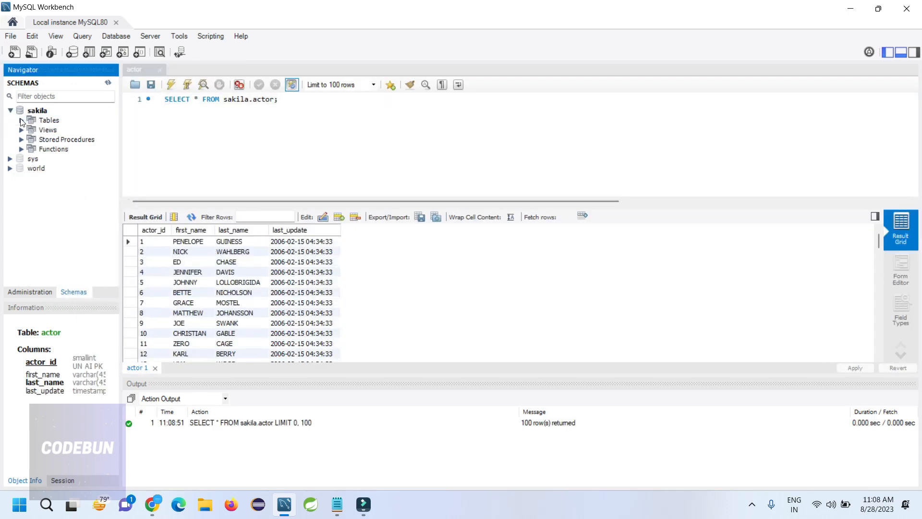
{"action": "left_click", "coordinate": [204, 502]}
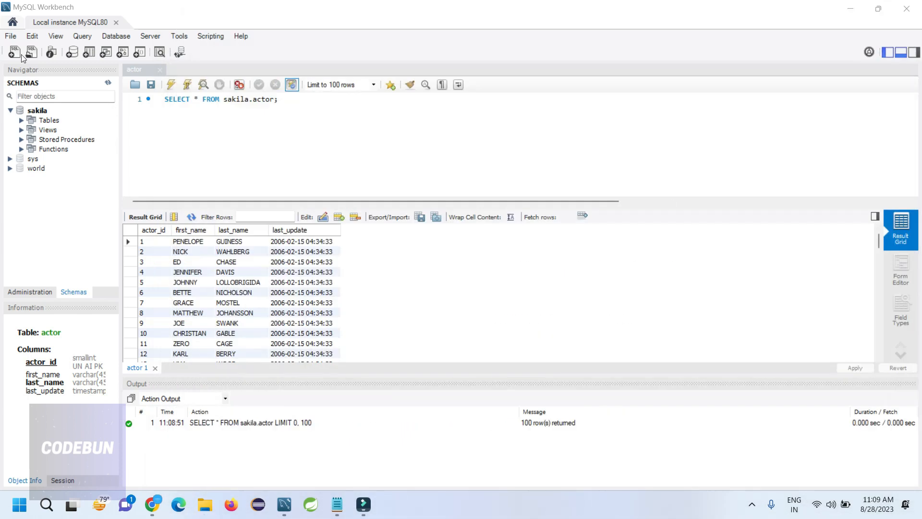
From the Home screen, open a second Local instance MySQL80 session and dismiss the workspace restore error
{"action": "left_click", "coordinate": [13, 22]}
{"action": "left_click", "coordinate": [87, 335]}
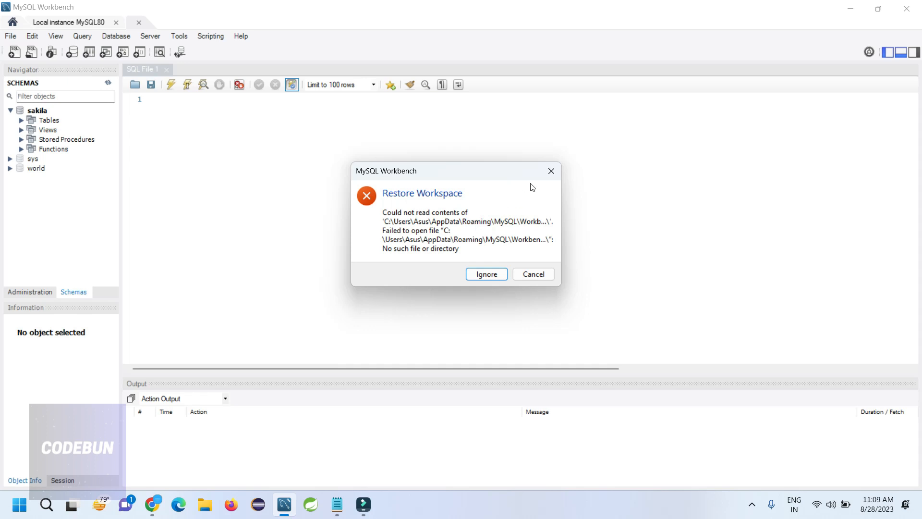
{"action": "left_click", "coordinate": [550, 172]}
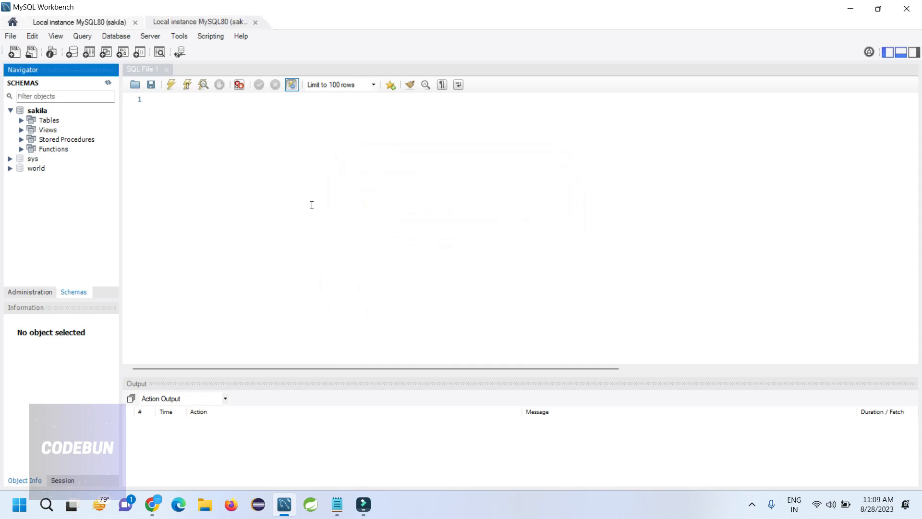